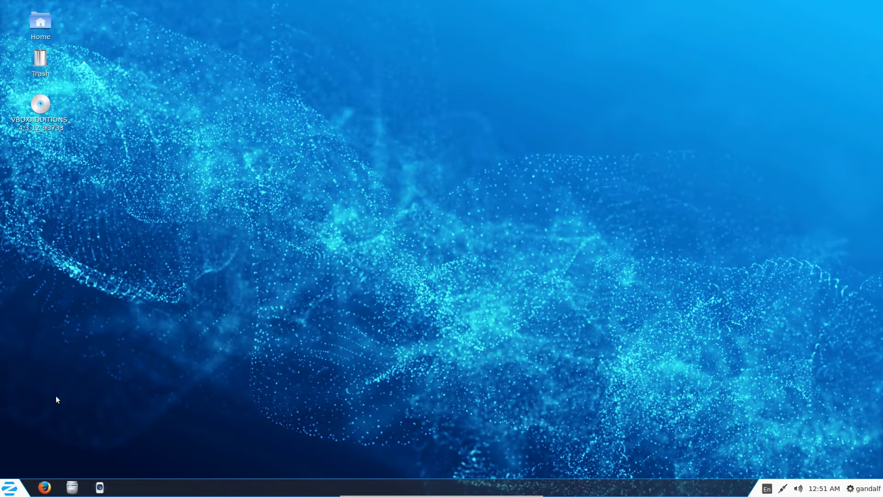
# Step: Launch System Settings from the Zorin Menu's System Tools
pyautogui.click(18, 491)
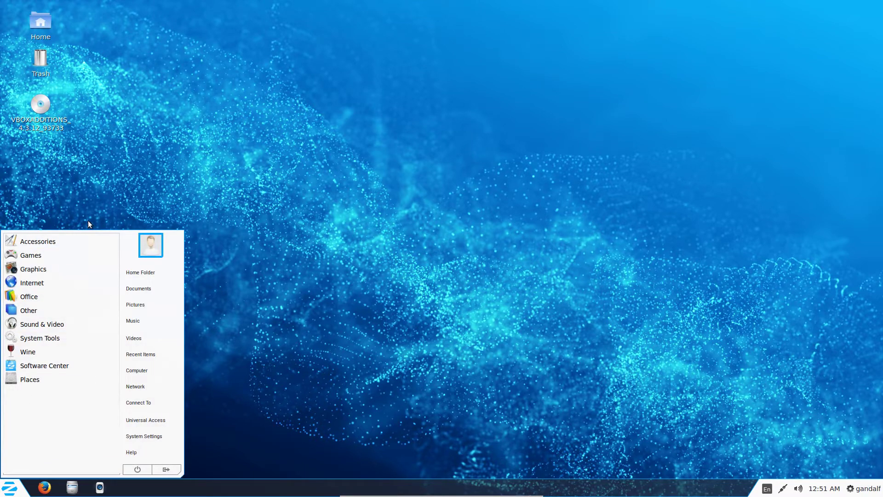
pyautogui.click(66, 336)
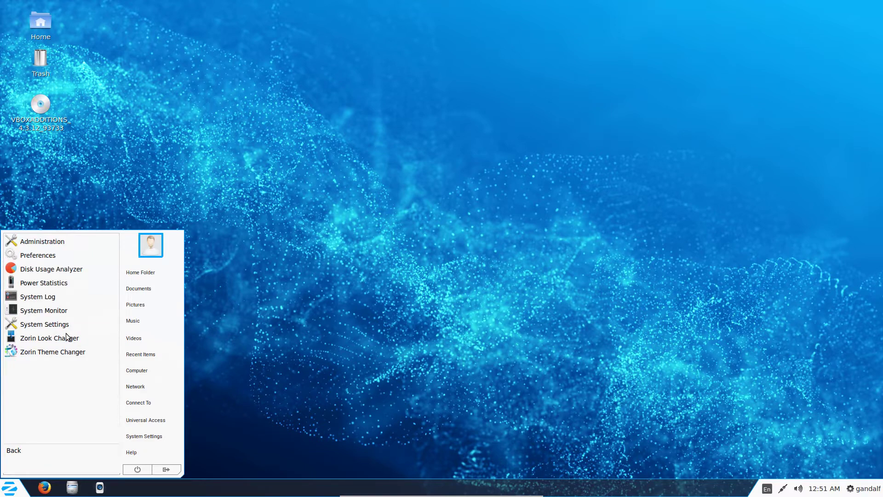
pyautogui.click(50, 324)
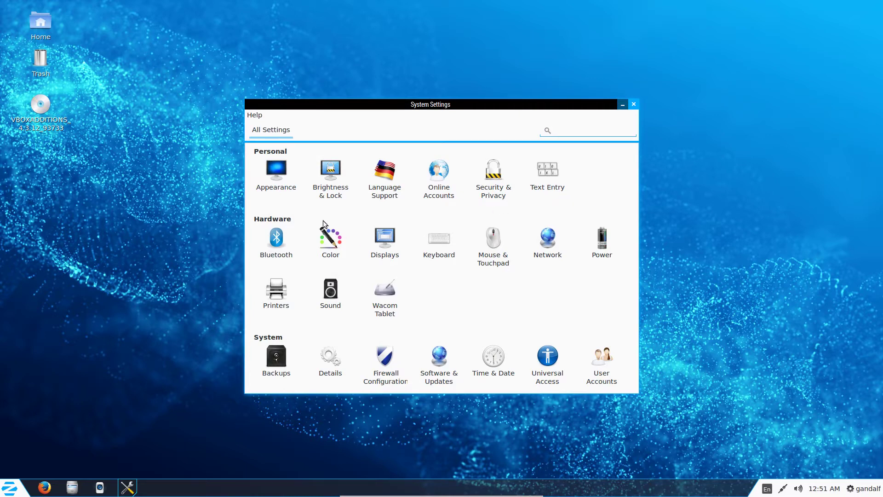
# Step: View the Appearance page, then go back to all settings and show the Sound settings
pyautogui.click(287, 184)
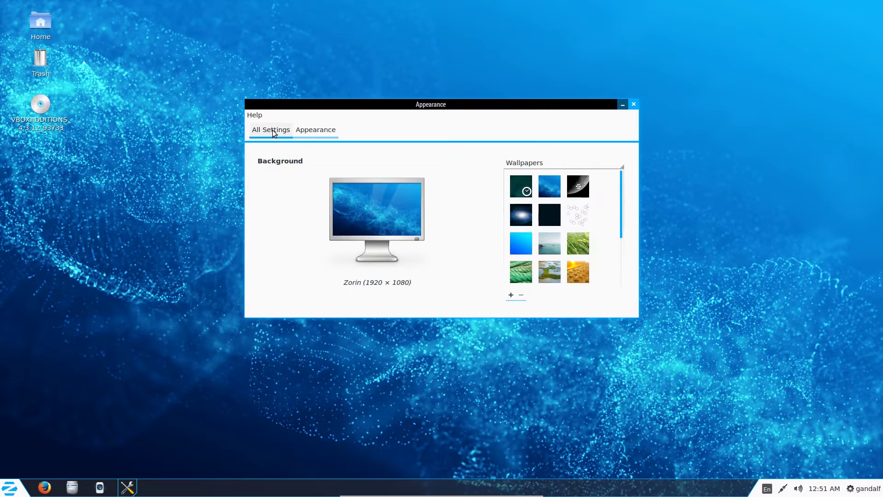
pyautogui.click(272, 130)
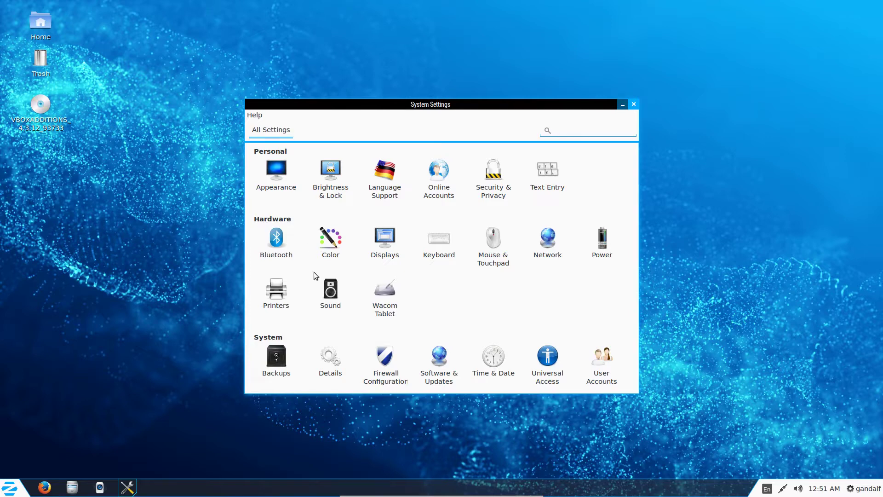
pyautogui.click(330, 289)
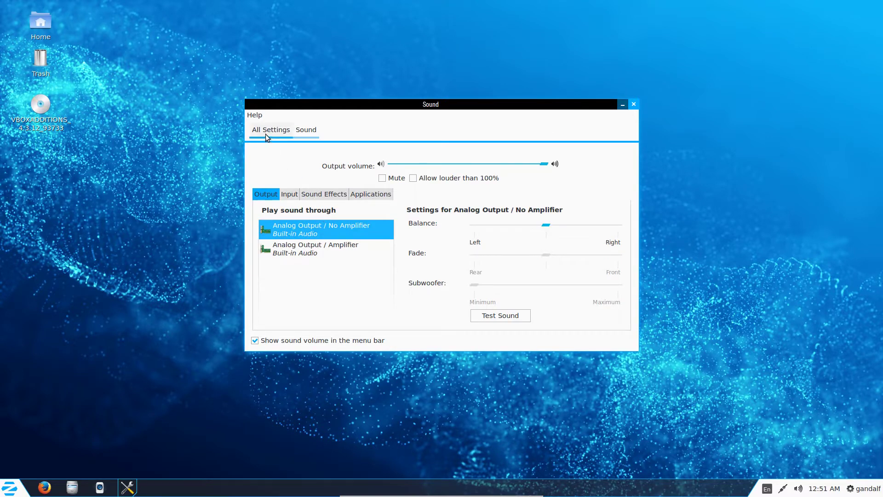
# Step: Install Transmission BitTorrent Client with the account password, then accept the 62.2 MB of updates
pyautogui.click(267, 133)
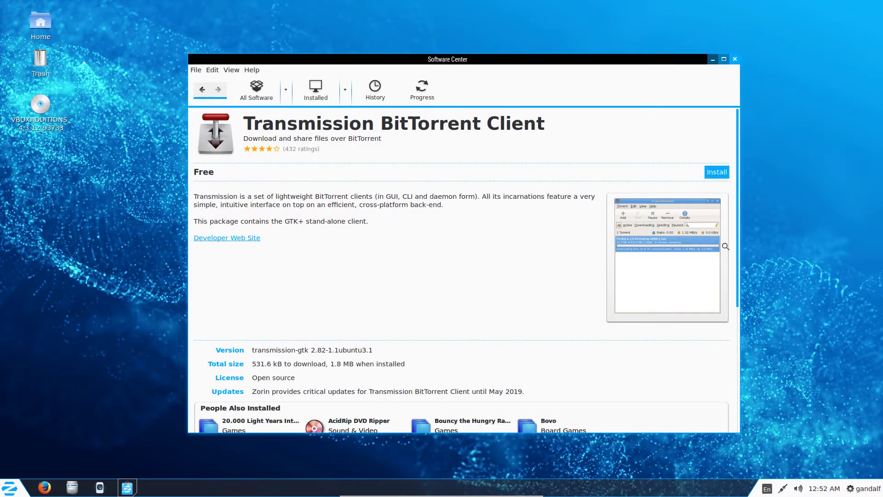
pyautogui.click(716, 172)
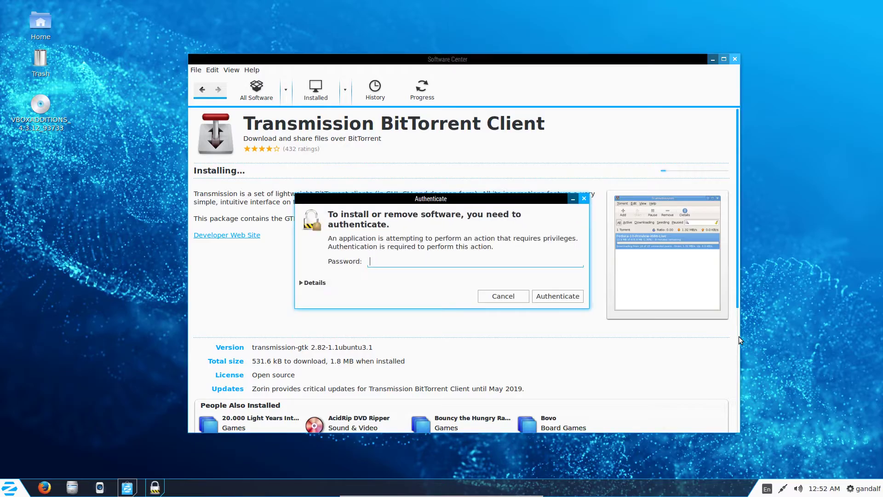
pyautogui.write('***')
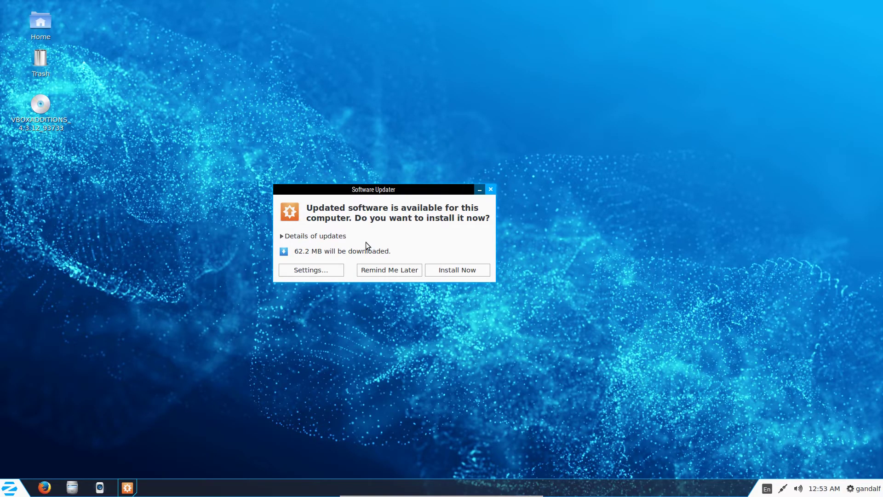
pyautogui.moveTo(386, 190); pyautogui.dragTo(378, 175)
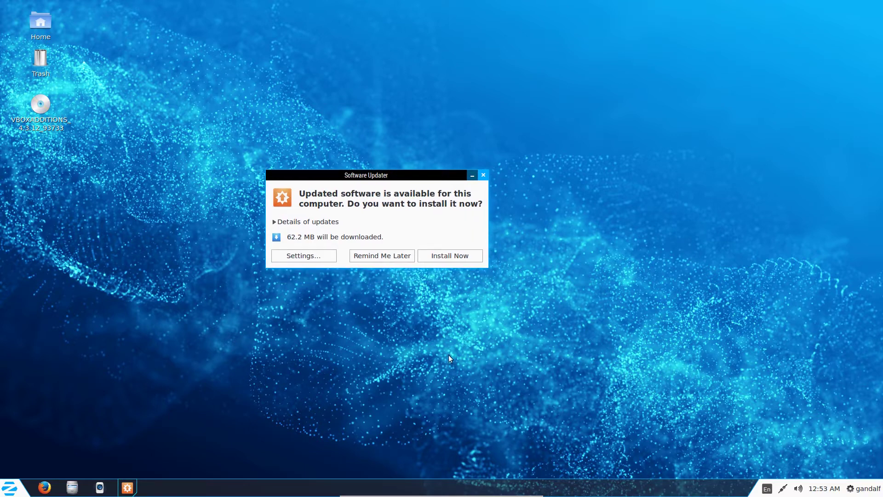
pyautogui.click(437, 259)
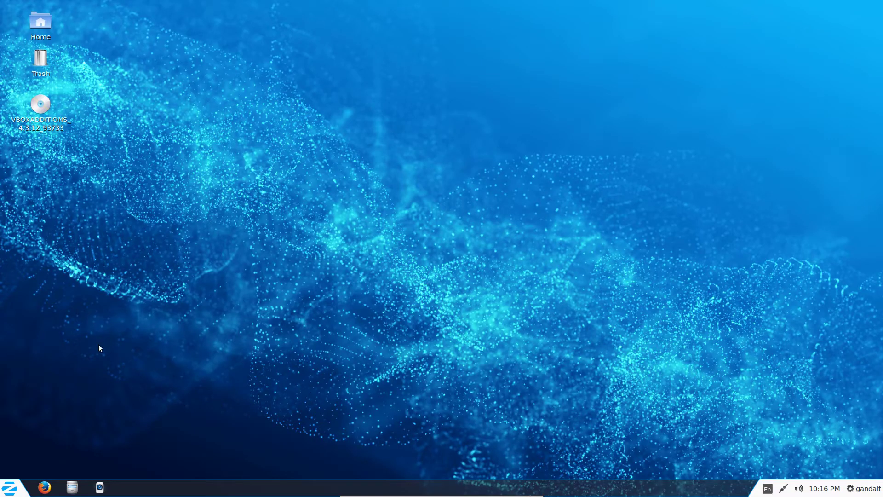
# Step: Cancel the log-out prompt and launch Zorin Theme Changer from System Tools
pyautogui.click(17, 479)
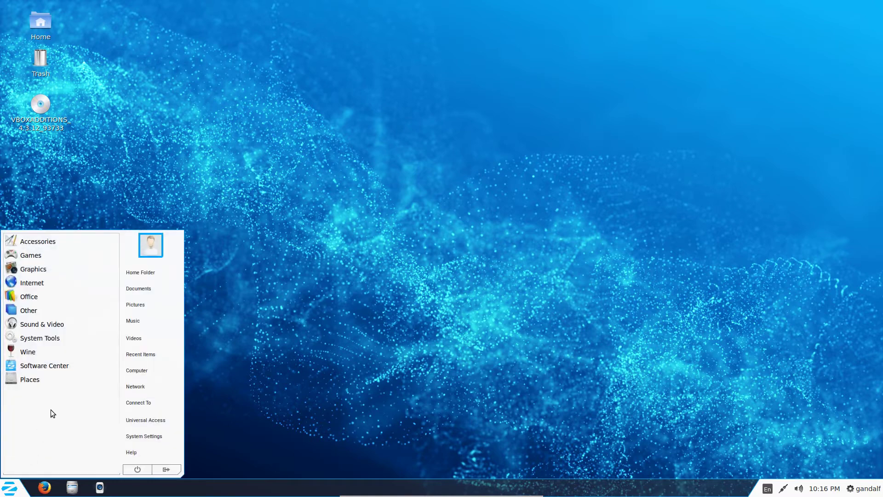
pyautogui.click(170, 470)
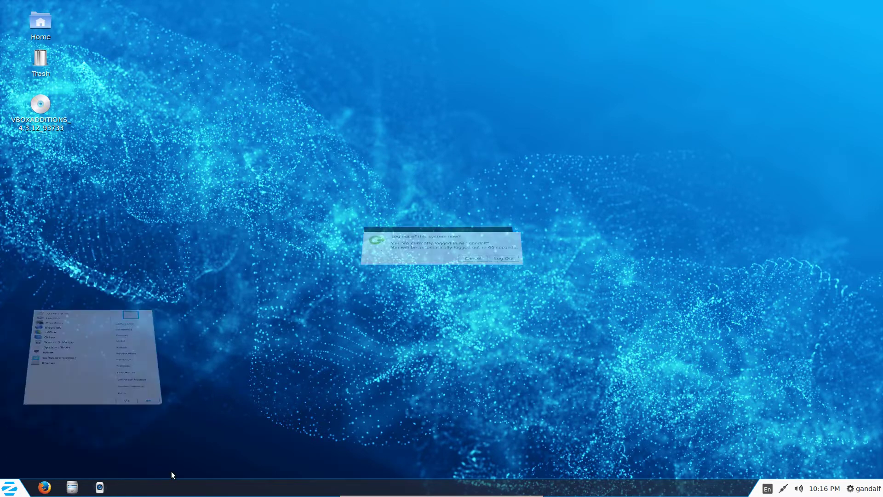
pyautogui.click(544, 214)
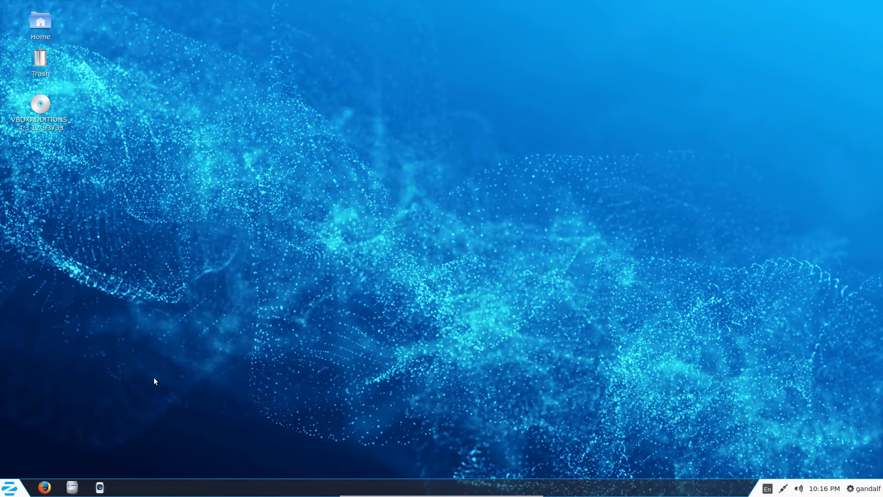
pyautogui.click(11, 491)
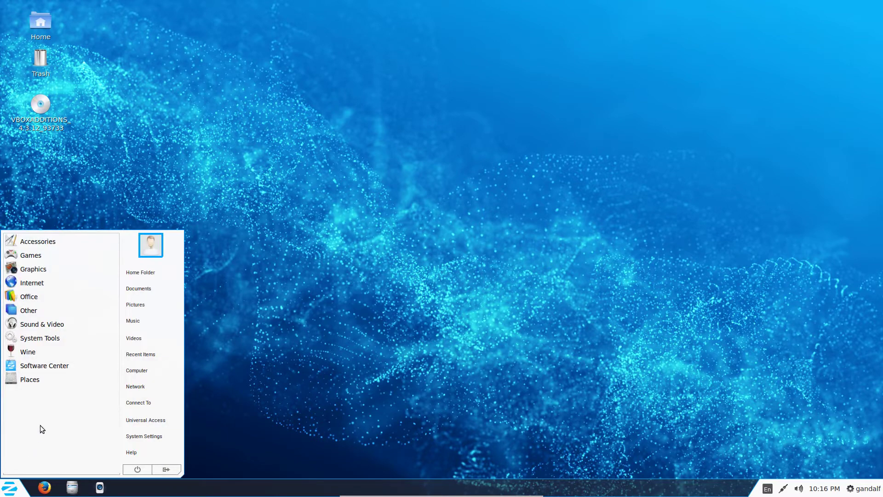
pyautogui.click(29, 339)
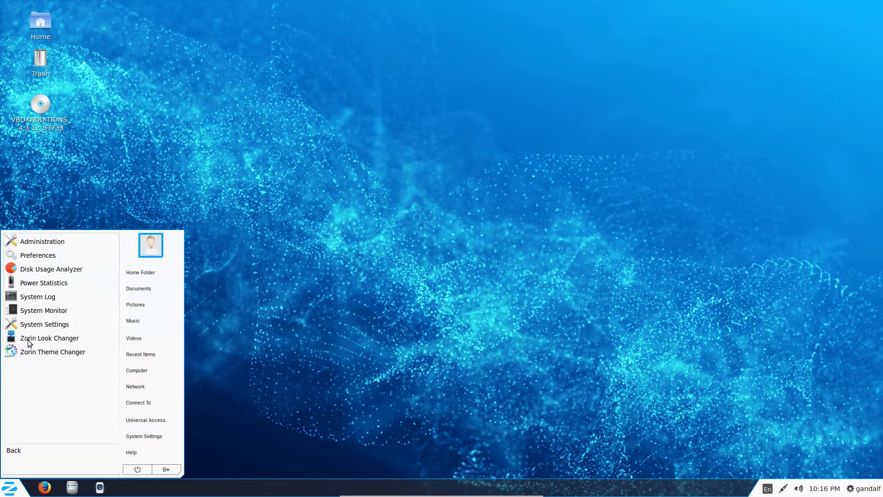
pyautogui.click(63, 351)
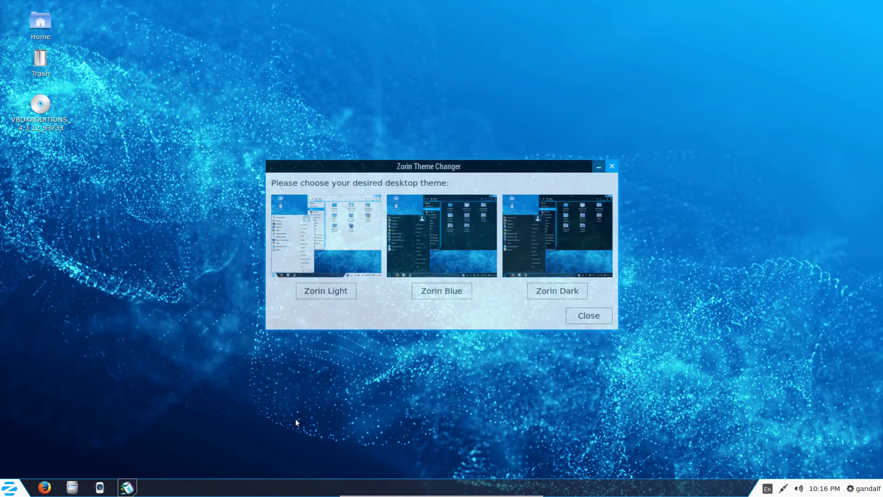
# Step: Apply the Zorin Blue theme and switch the desktop look to Windows XP
pyautogui.moveTo(475, 179); pyautogui.dragTo(495, 173)
pyautogui.click(469, 277)
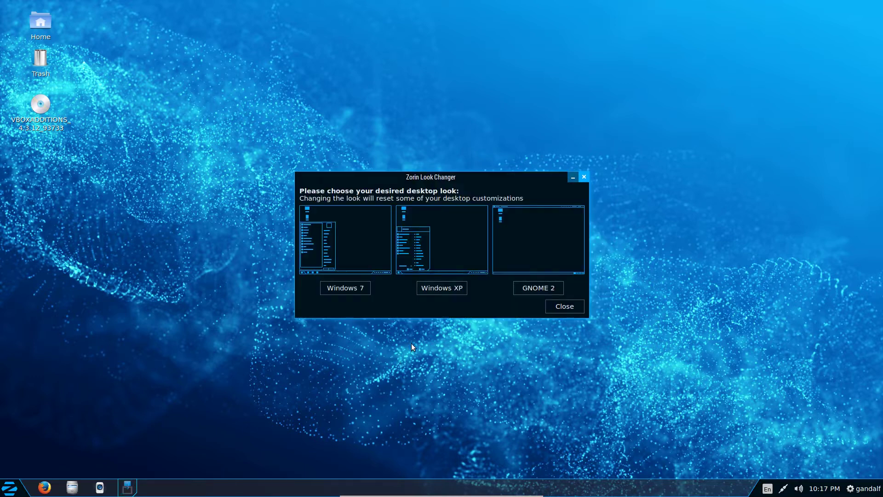
pyautogui.click(435, 289)
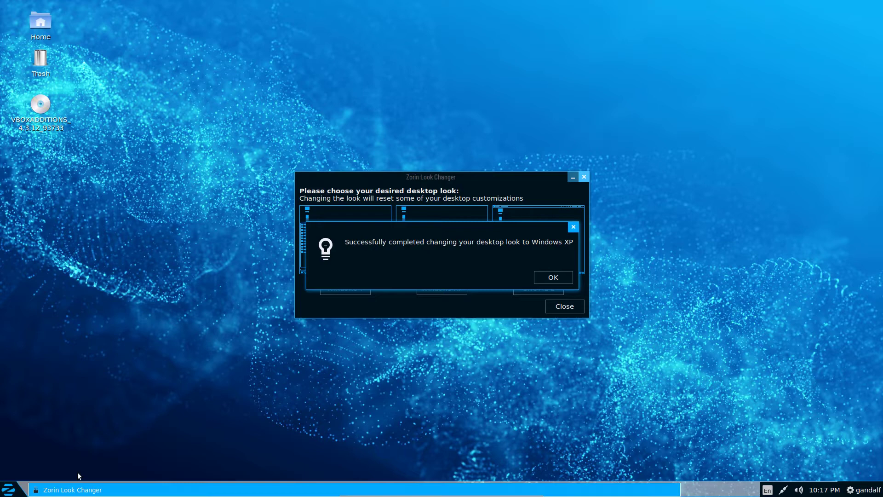
# Step: Apply the GNOME 2 desktop look and dismiss its success message
pyautogui.click(13, 487)
pyautogui.click(13, 486)
pyautogui.click(544, 278)
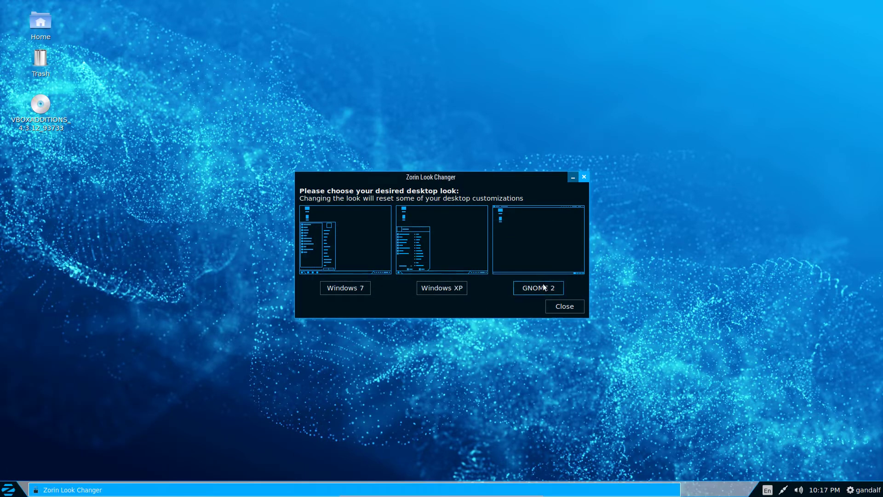
pyautogui.click(544, 286)
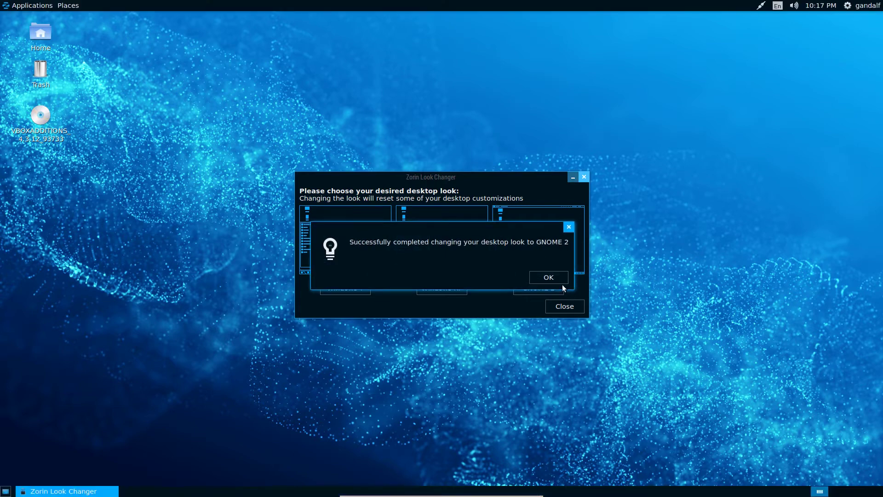
pyautogui.click(554, 278)
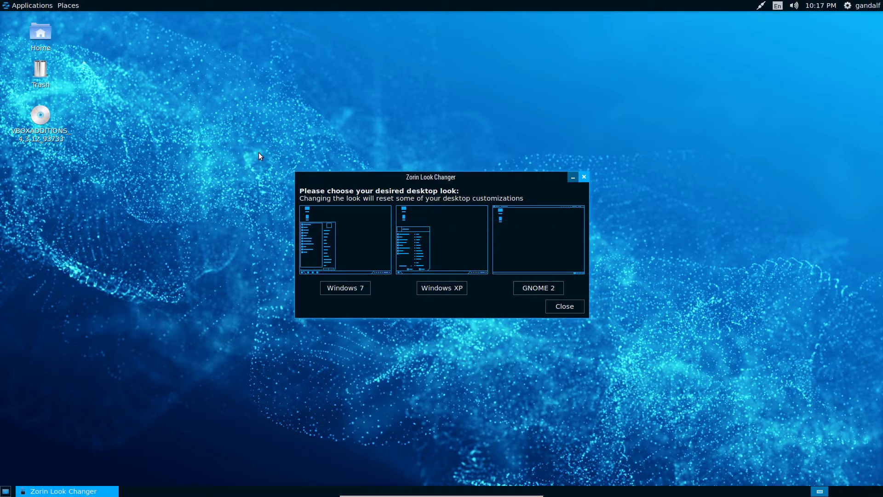
# Step: Switch the desktop back to the Windows 7 look
pyautogui.click(32, 5)
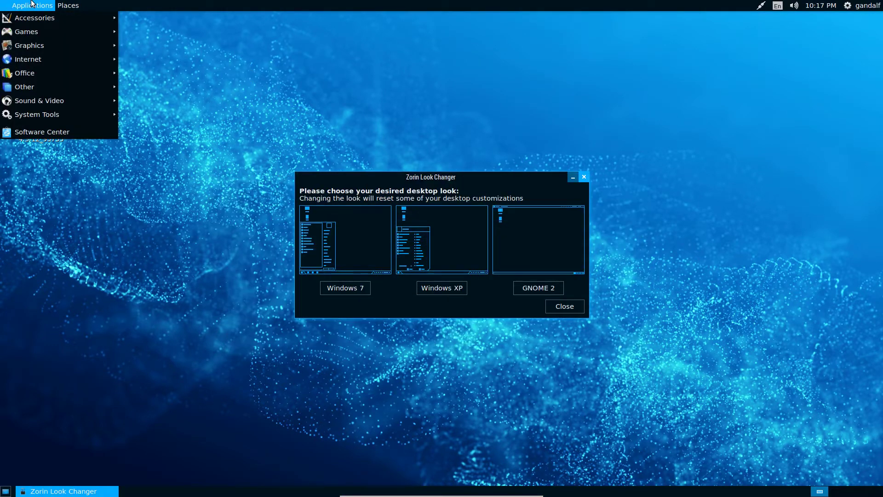
pyautogui.click(31, 4)
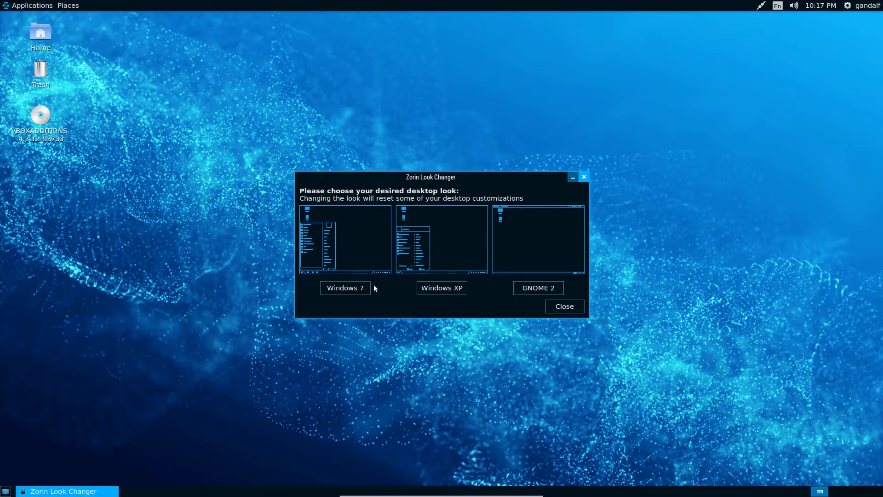
pyautogui.click(350, 285)
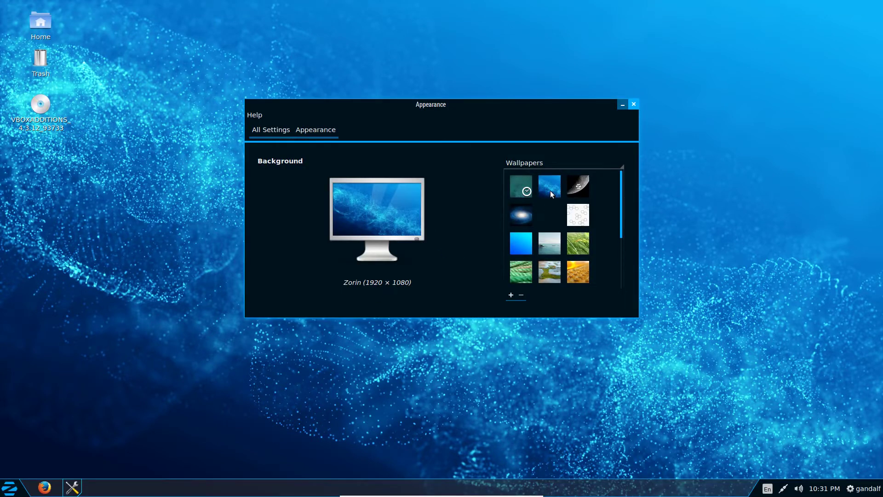
# Step: Try the Grid and Leaf In the Grass wallpapers, then set the background to Rain
pyautogui.click(551, 214)
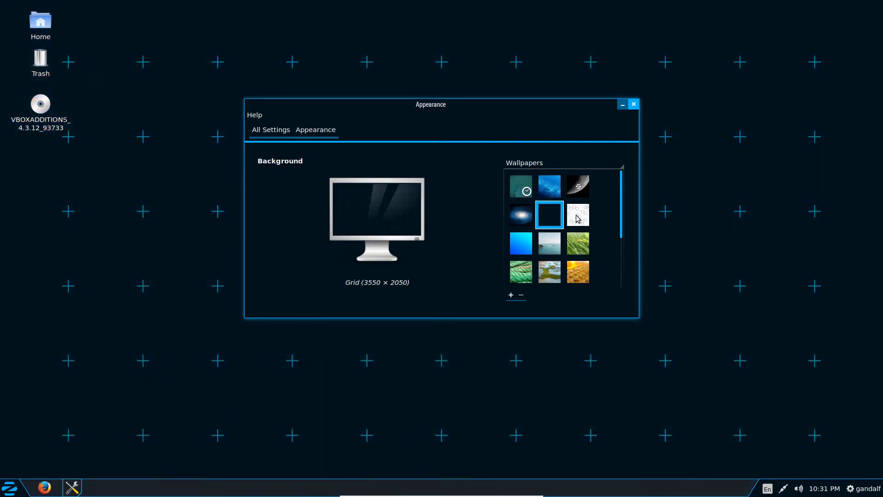
pyautogui.click(575, 240)
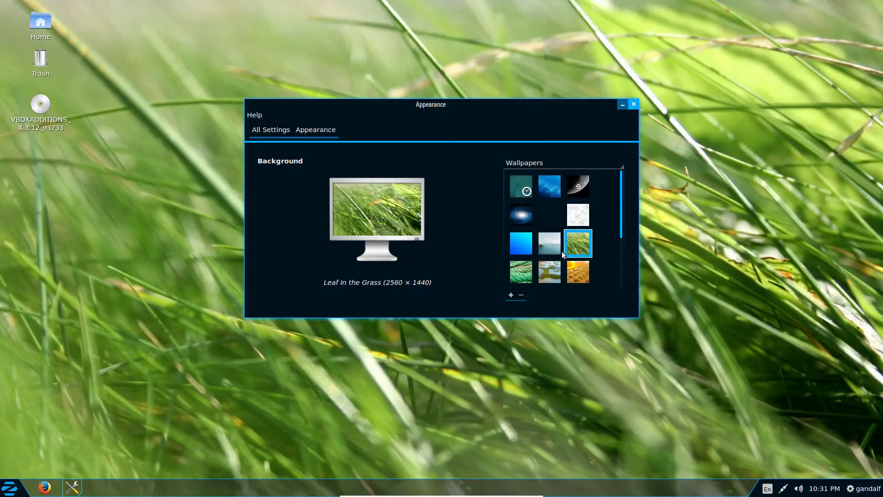
pyautogui.scroll(-1, 556, 260)
pyautogui.click(572, 281)
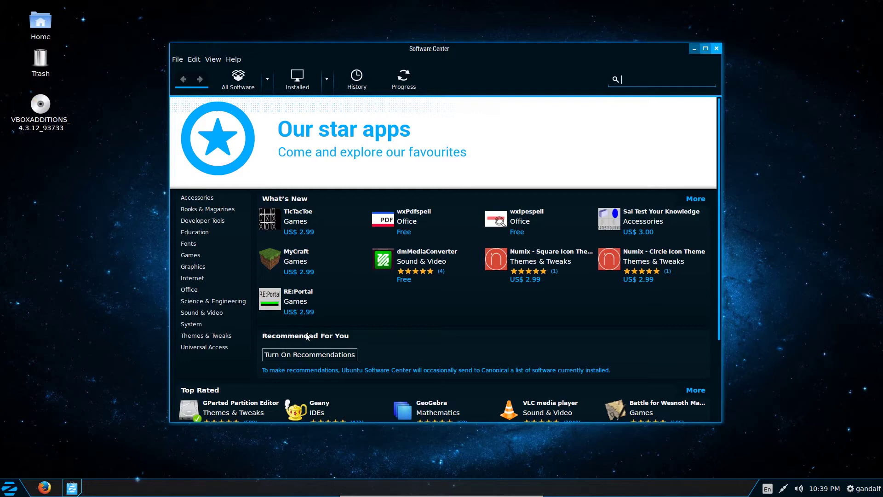
# Step: Run the google-chrome install command, then start installing Transmission BitTorrent Client
pyautogui.scroll(-4, 305, 337)
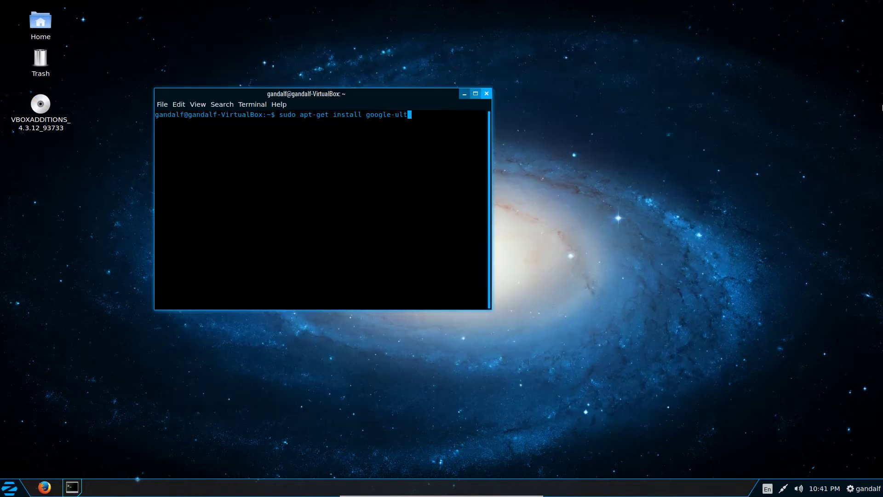
pyautogui.write('rome-')
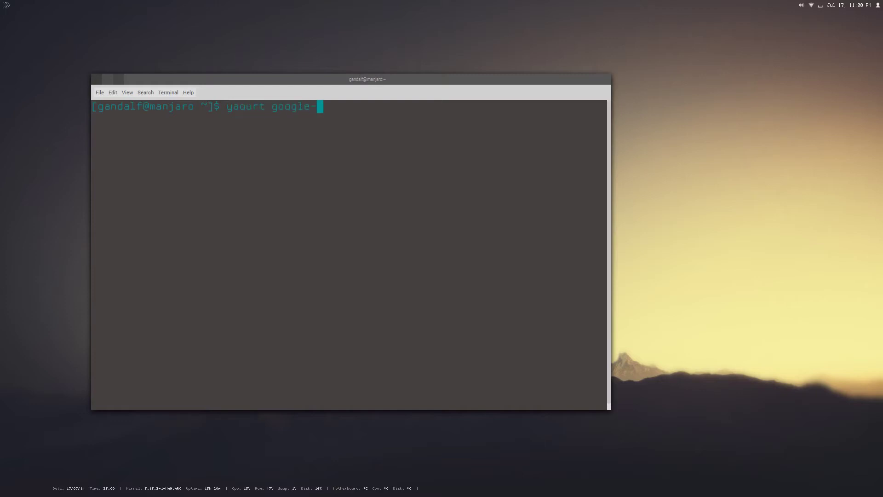
pyautogui.write('me')
pyautogui.press('Return')
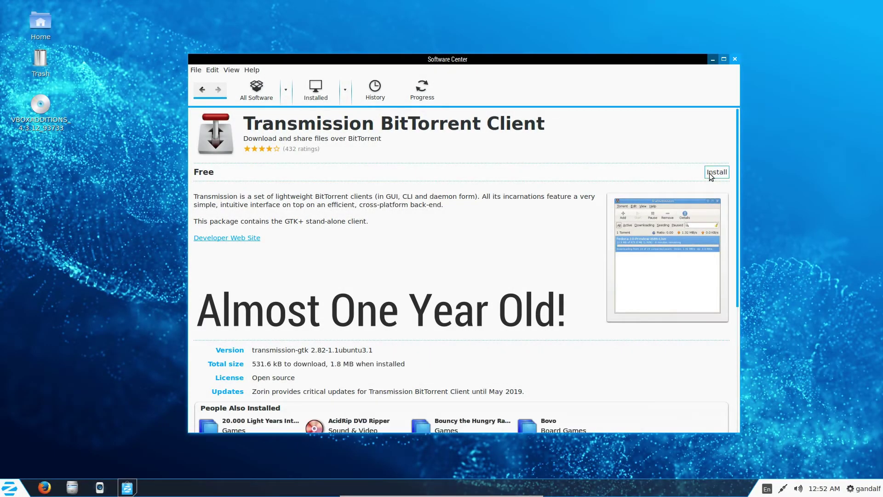
pyautogui.click(714, 174)
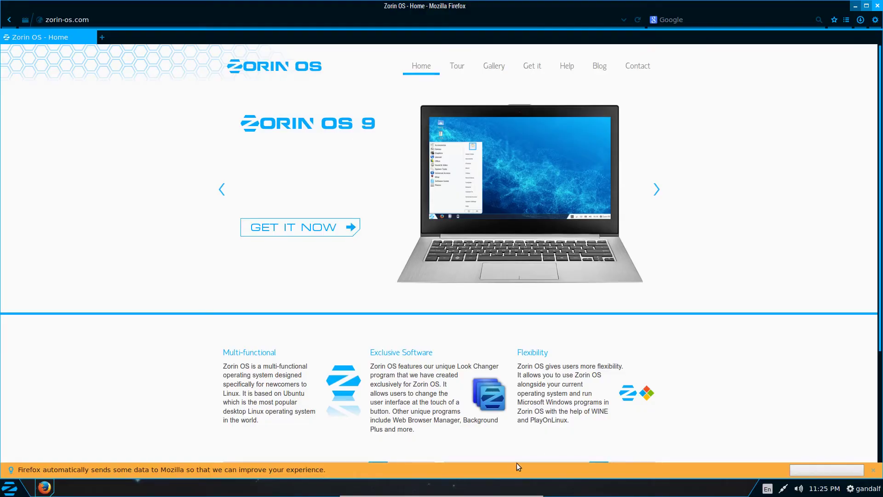
# Step: Dismiss the Firefox notification bar and open the Forum from the site's Help menu
pyautogui.click(873, 470)
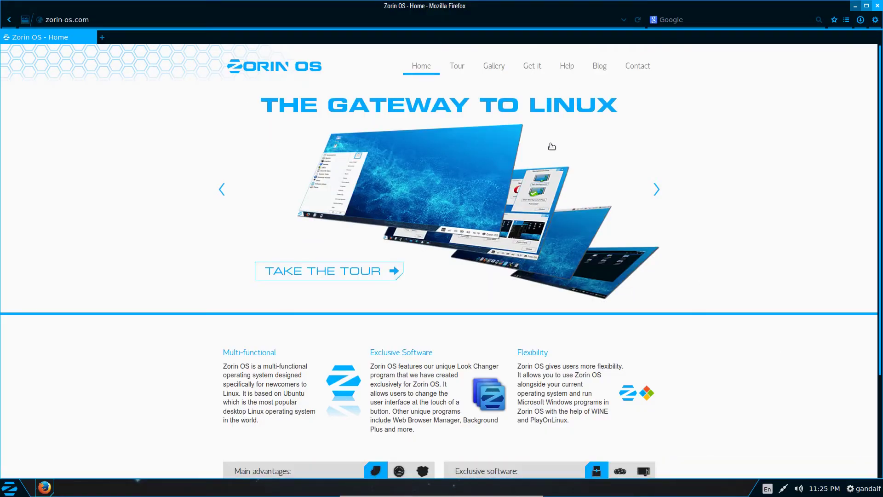
pyautogui.moveTo(570, 70)
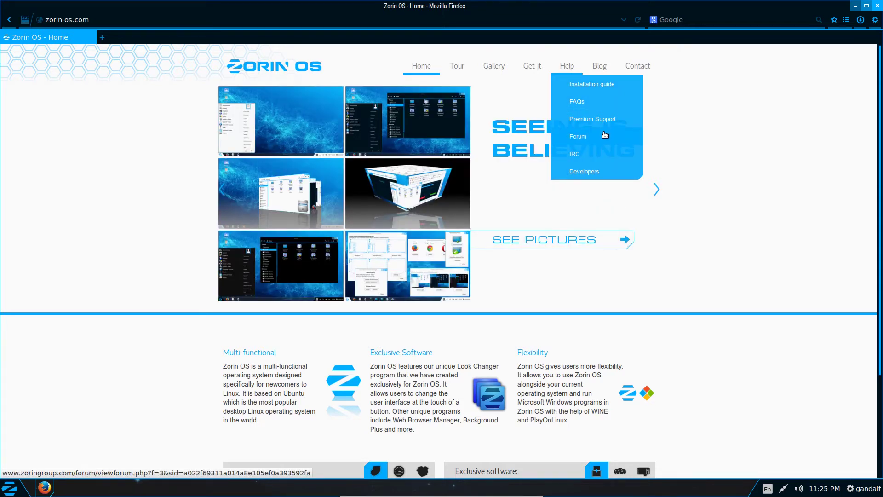
pyautogui.click(600, 119)
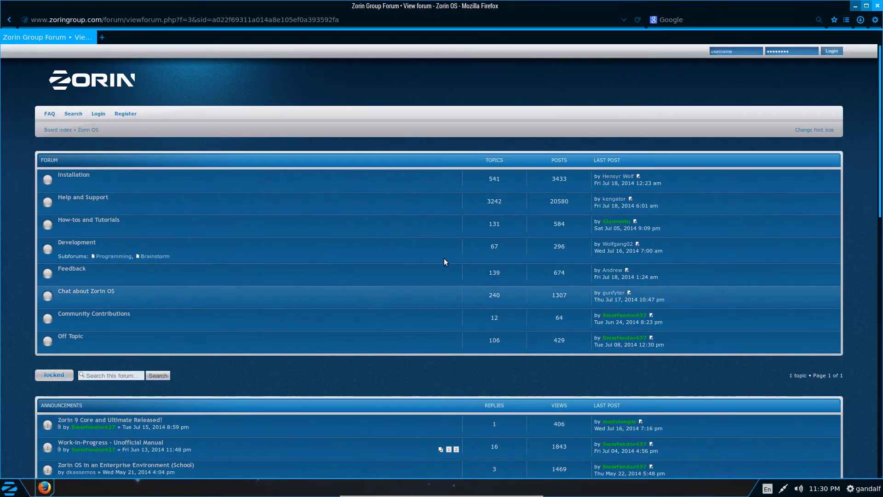
# Step: Scroll the forum index and open the 'Work-In-Progress - Unofficial Manual' announcement
pyautogui.scroll(-3, 440, 251)
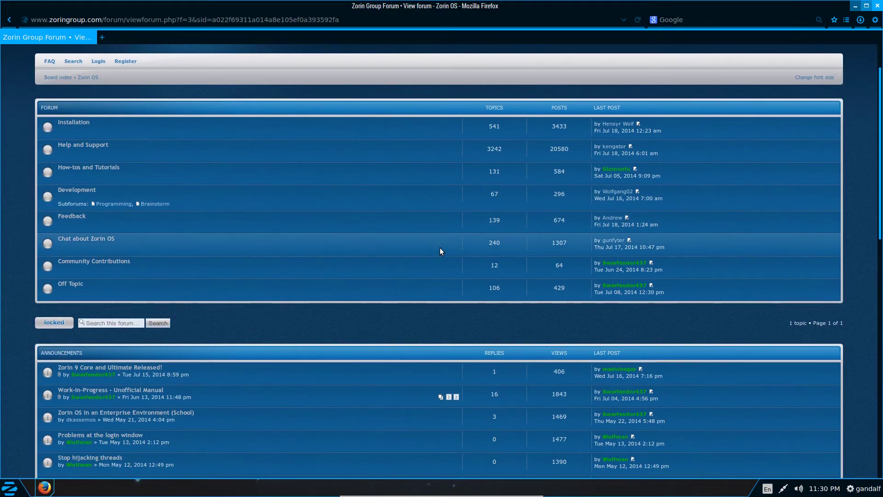
pyautogui.scroll(-2, 440, 250)
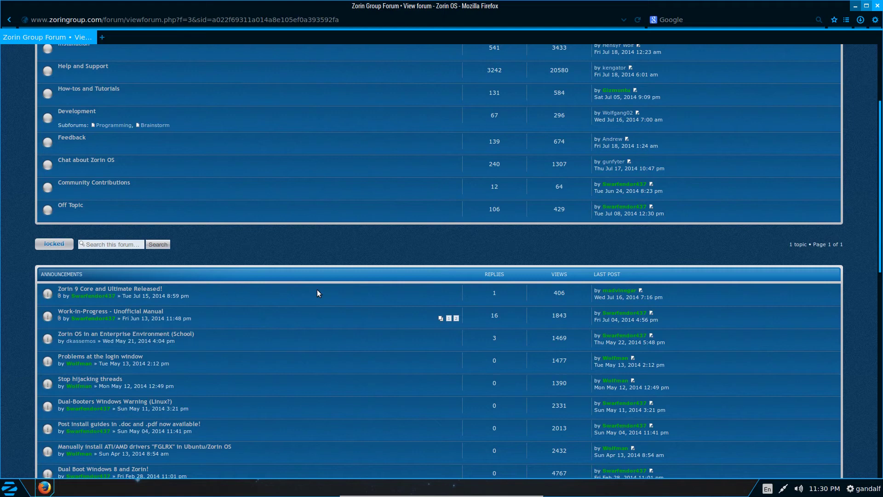
pyautogui.click(159, 311)
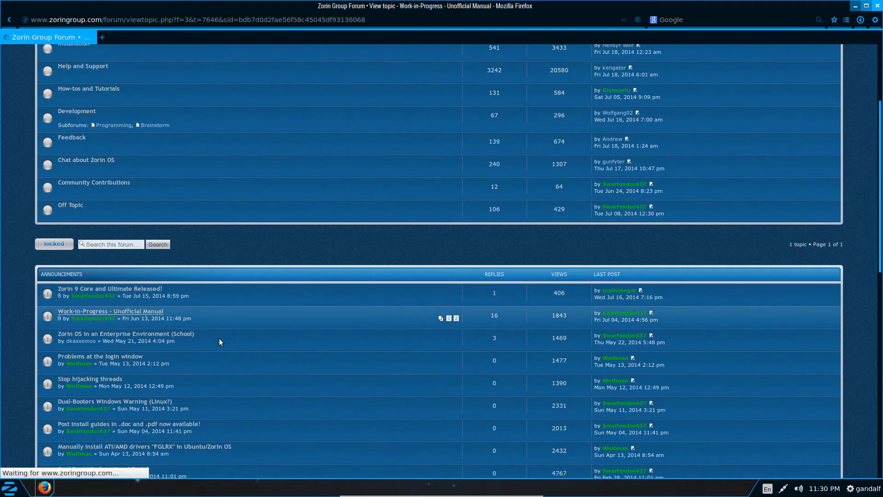